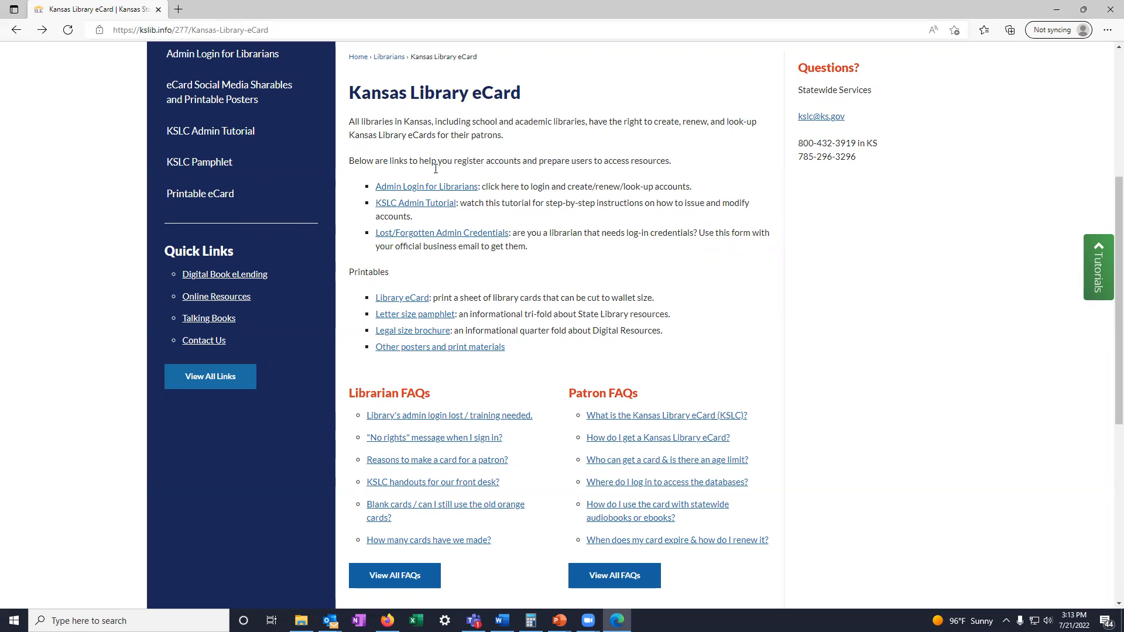
# - Open the admin login for librarians and sign in with the library login and password
pyautogui.click(437, 187)
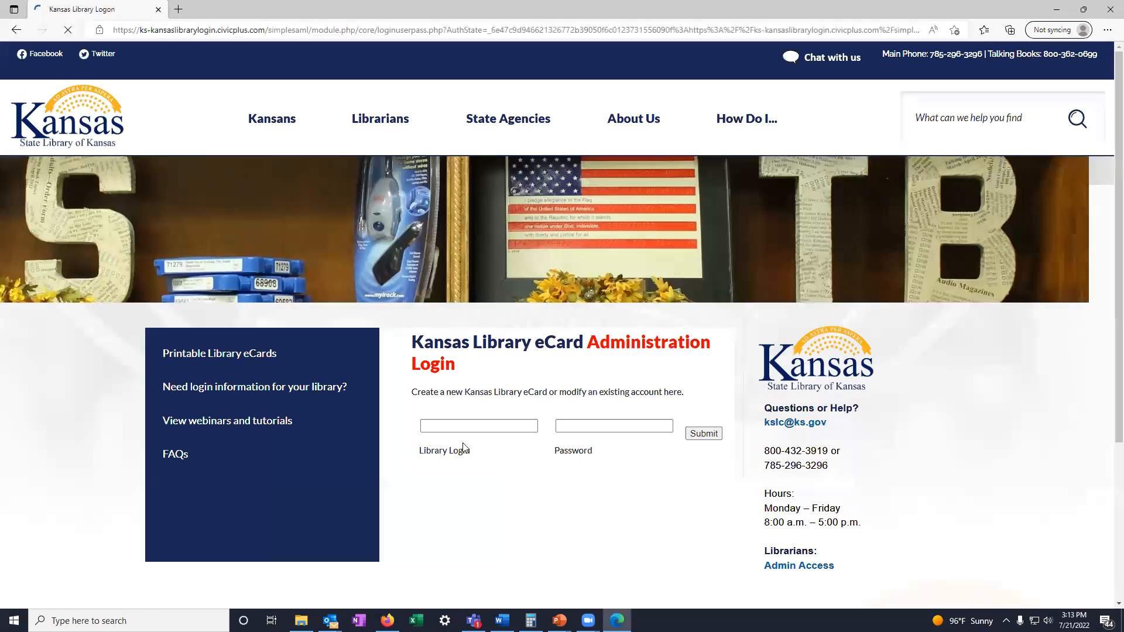
pyautogui.click(470, 422)
pyautogui.write('k')
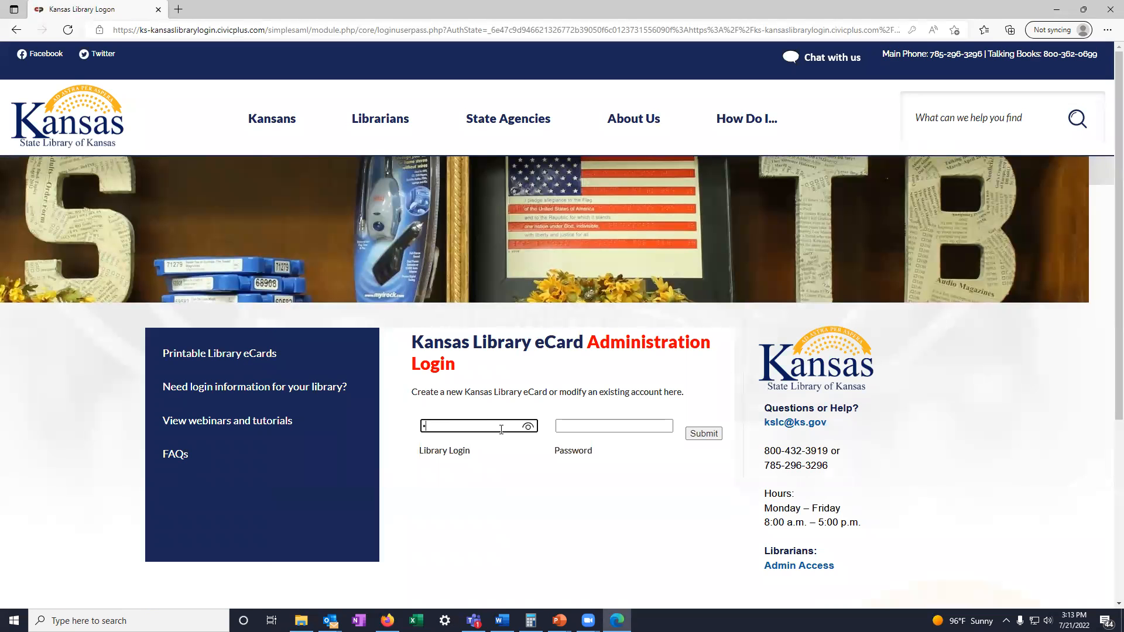
pyautogui.press('Tab')
pyautogui.write('•')
pyautogui.press('Return')
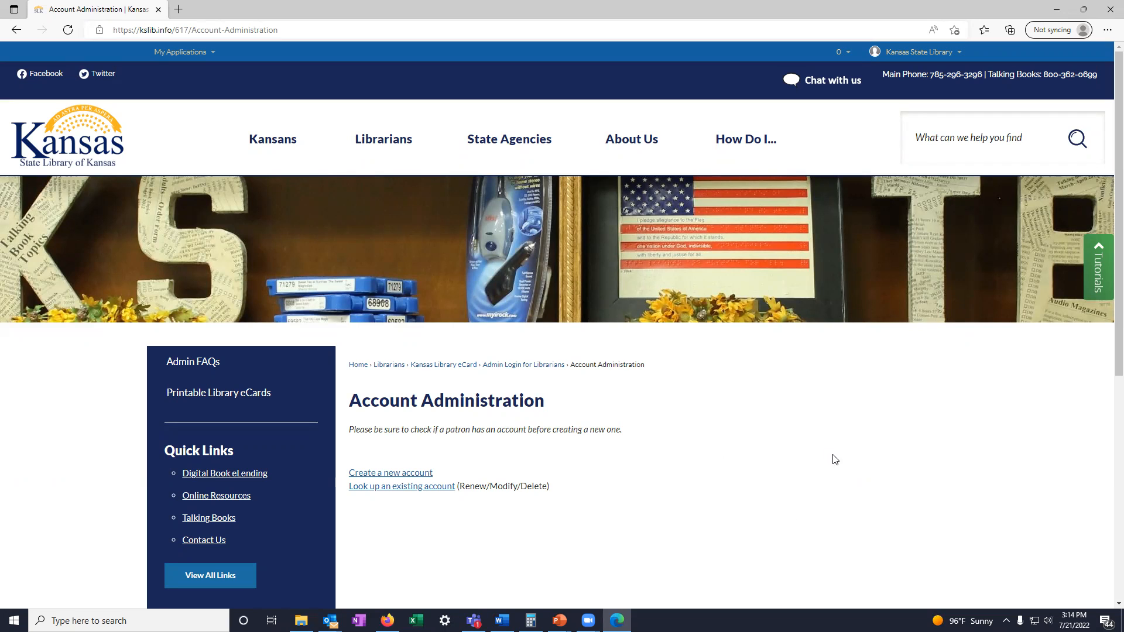
# - Look up existing patron accounts by searching on a last name
pyautogui.click(447, 492)
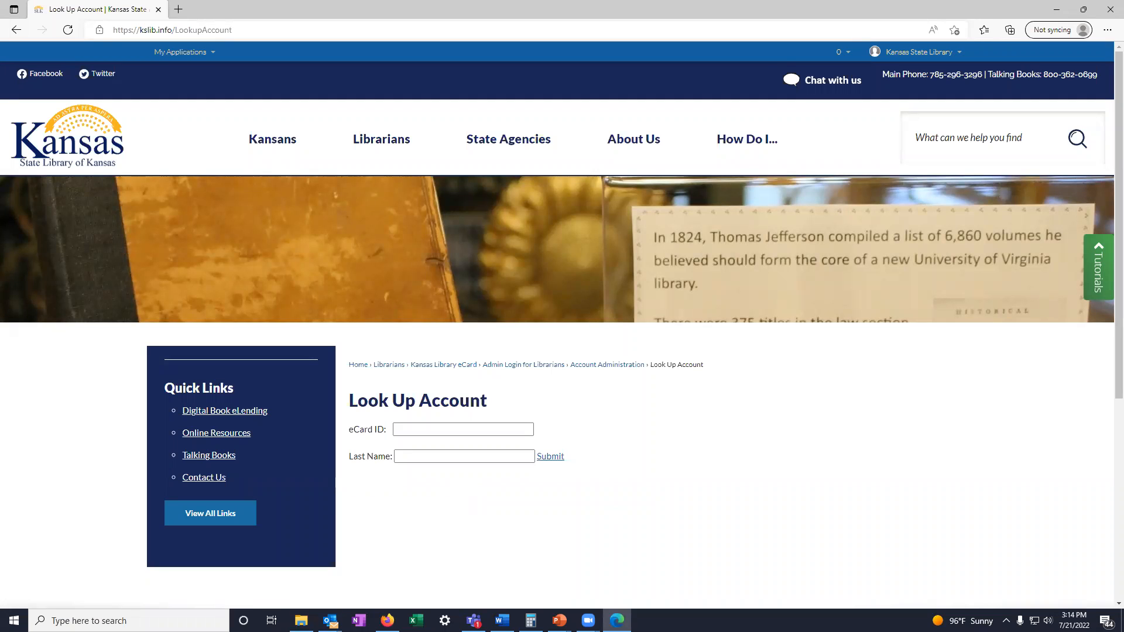
pyautogui.hotkey('alt', 'Tab')
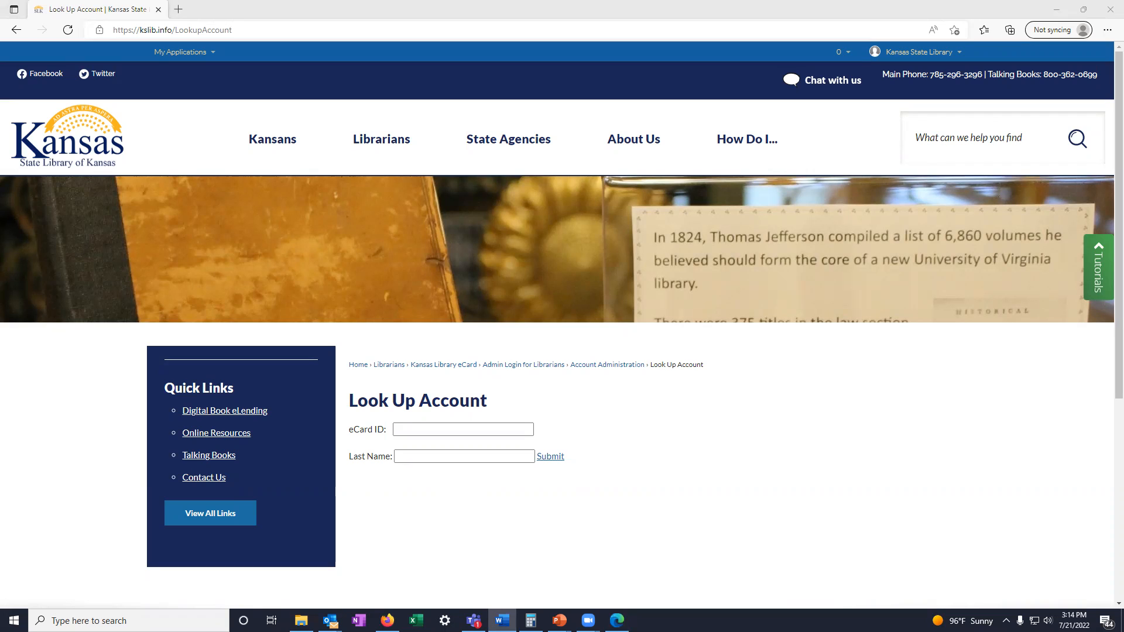
pyautogui.click(525, 457)
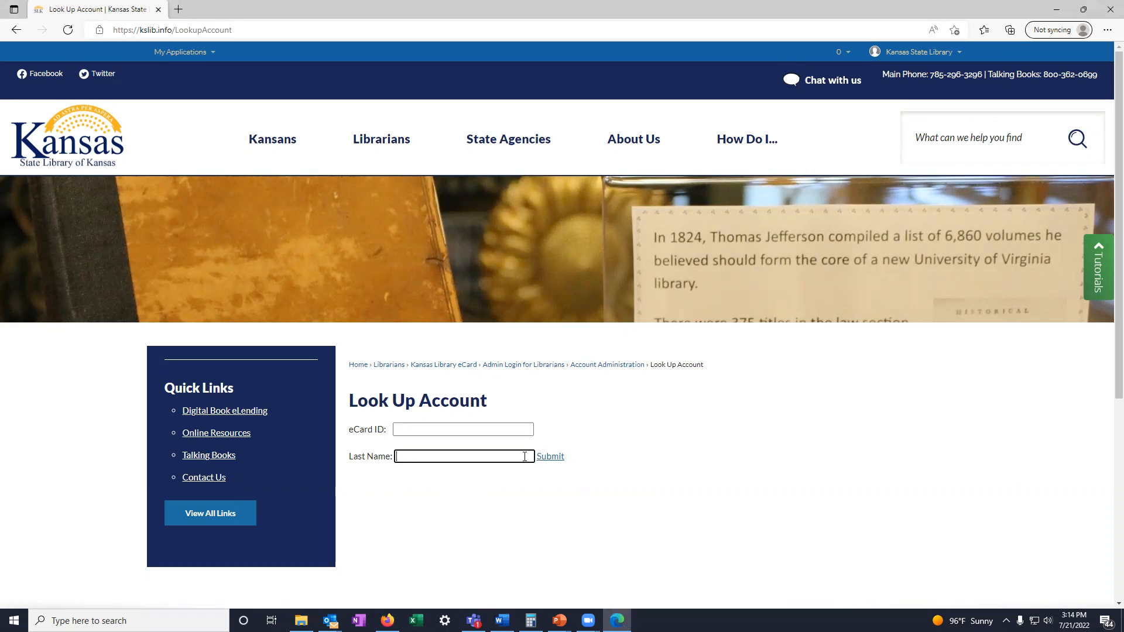
pyautogui.write('twain')
pyautogui.press('Return')
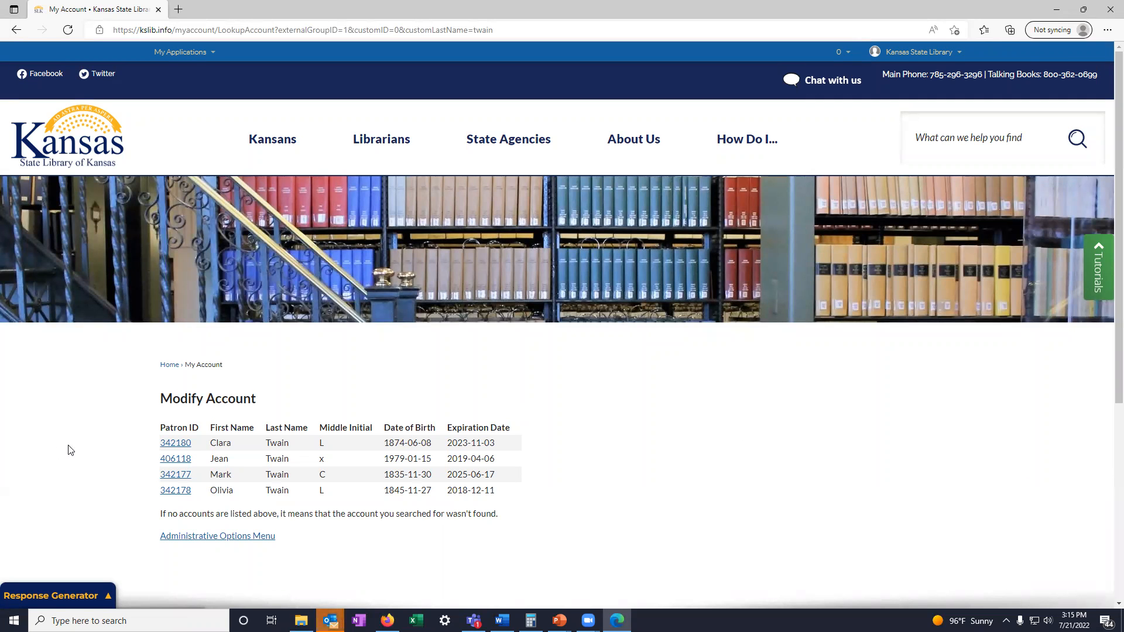
# - Open the first patron account in the results to review its edit form, then go back to the list
pyautogui.click(174, 445)
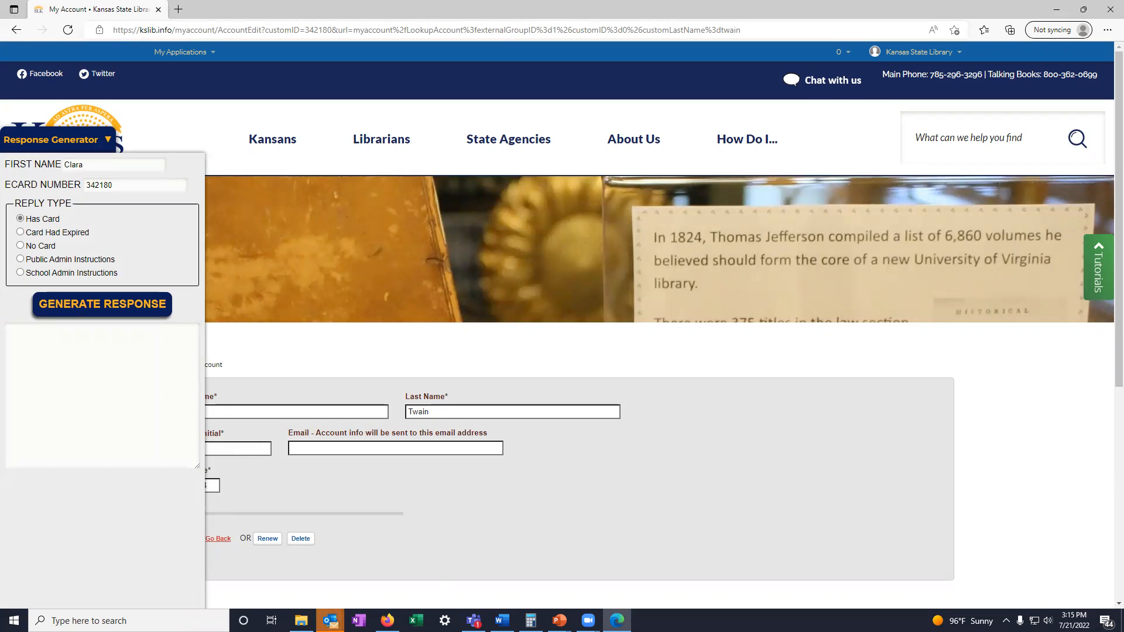
pyautogui.hotkey('alt', 'Tab')
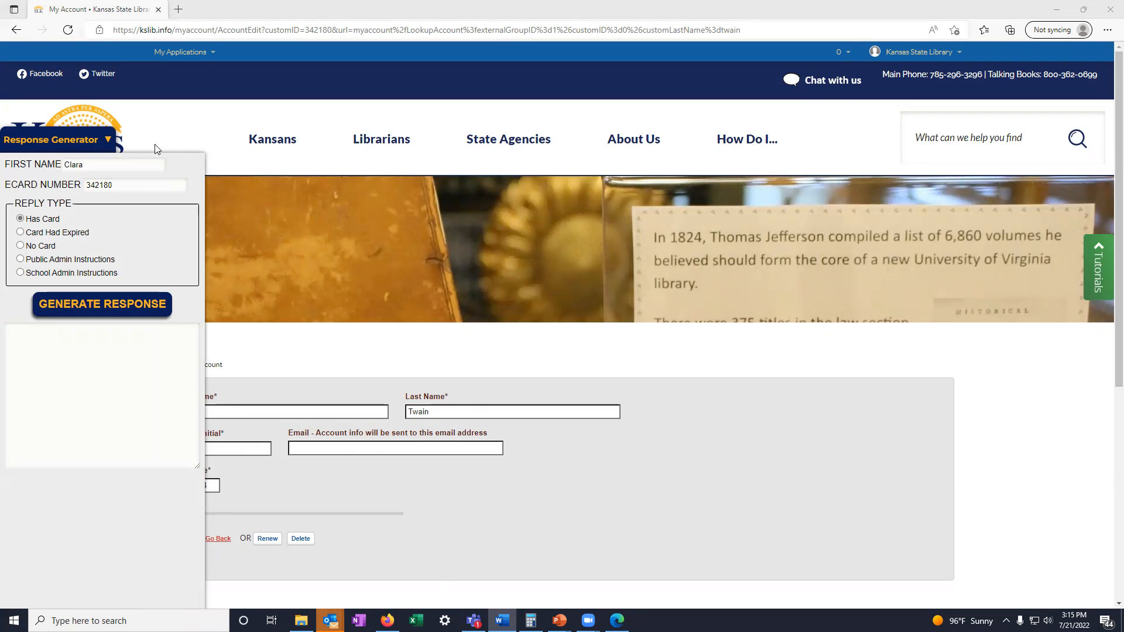
pyautogui.click(425, 446)
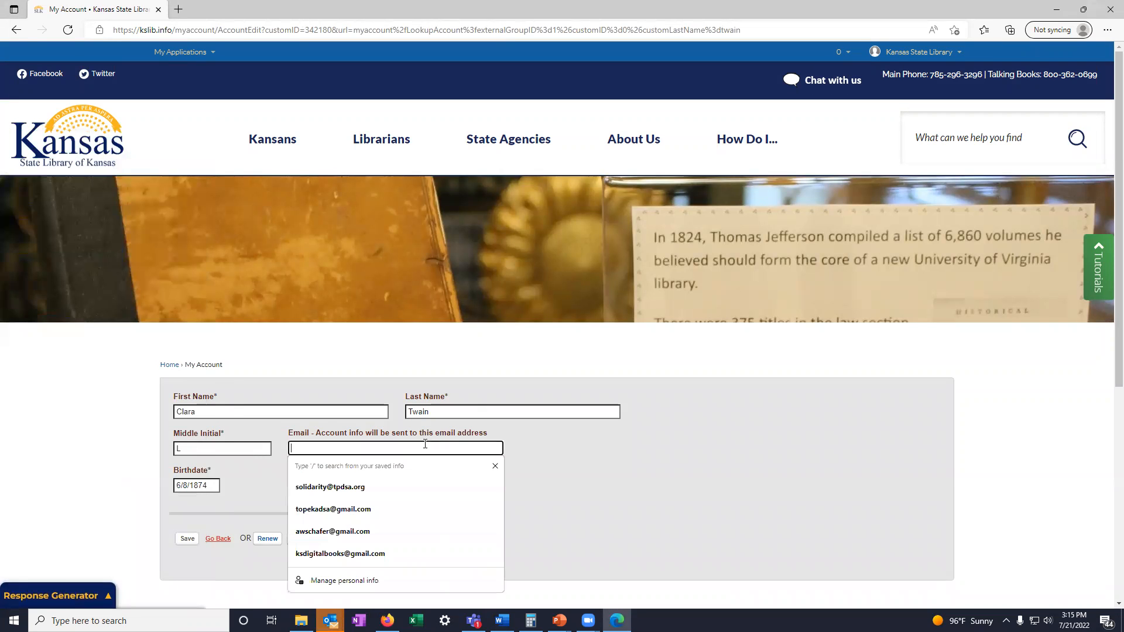
pyautogui.click(516, 409)
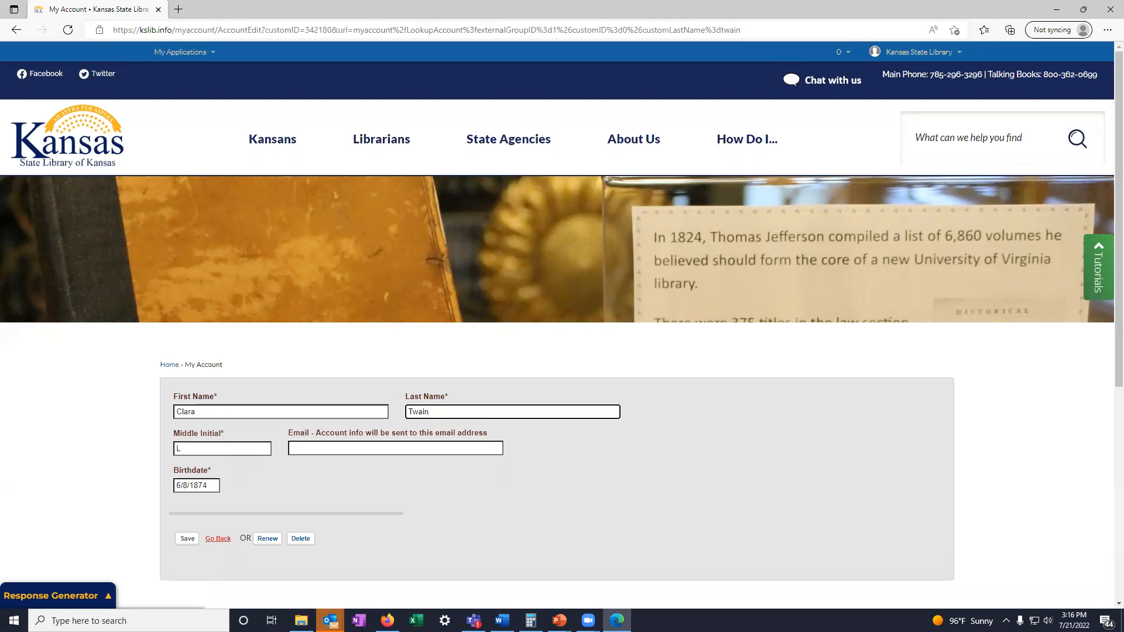
pyautogui.click(682, 468)
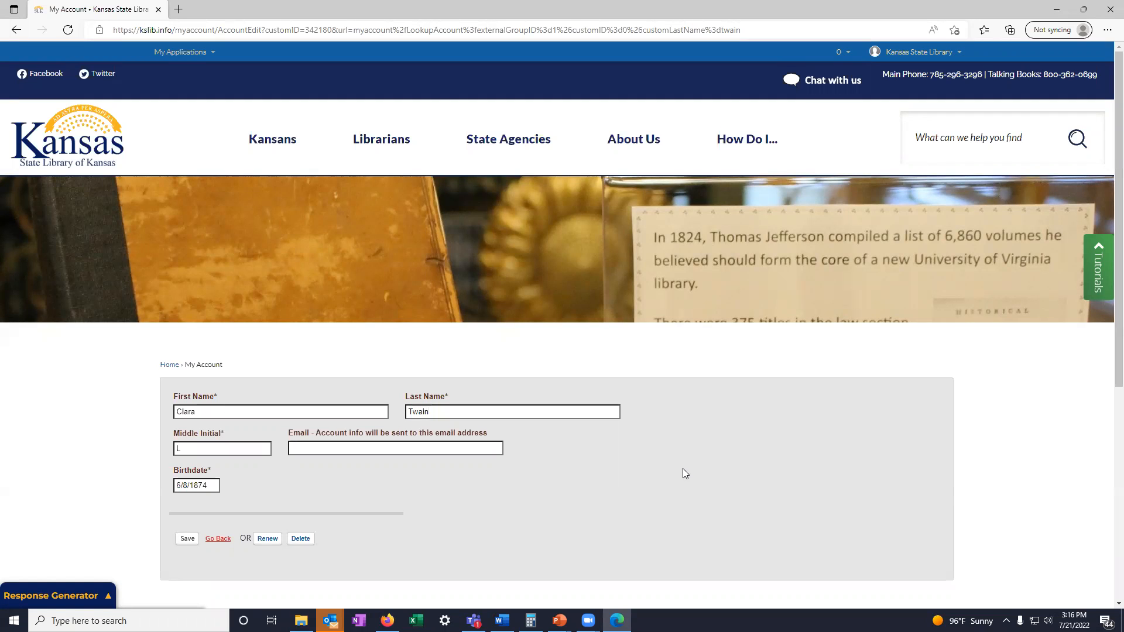
pyautogui.scroll(-3, 676, 470)
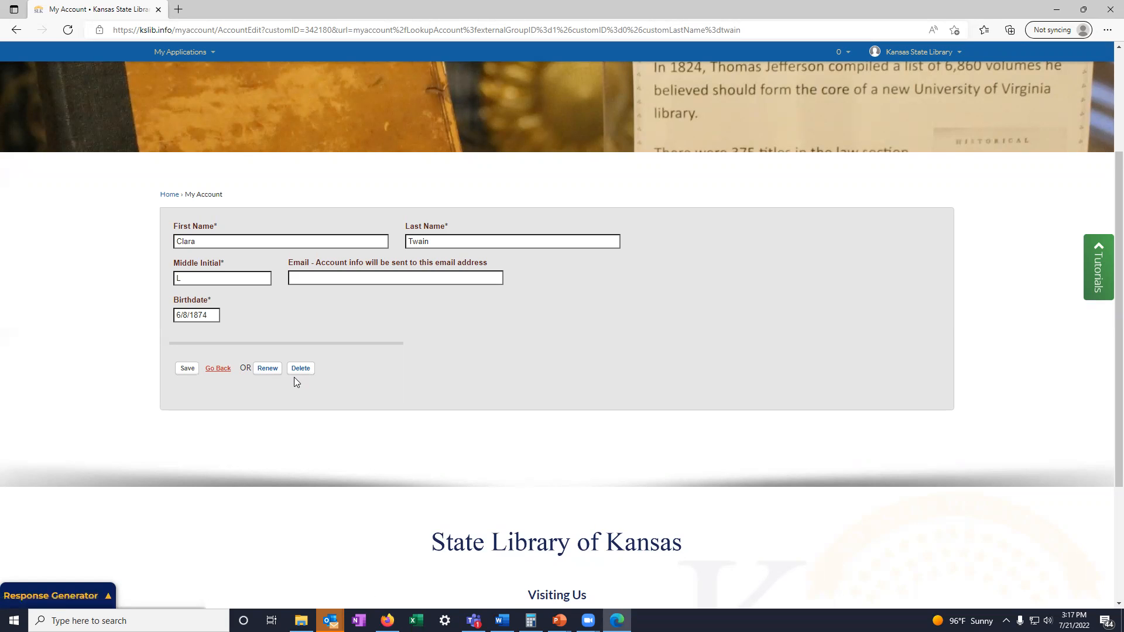
pyautogui.click(218, 369)
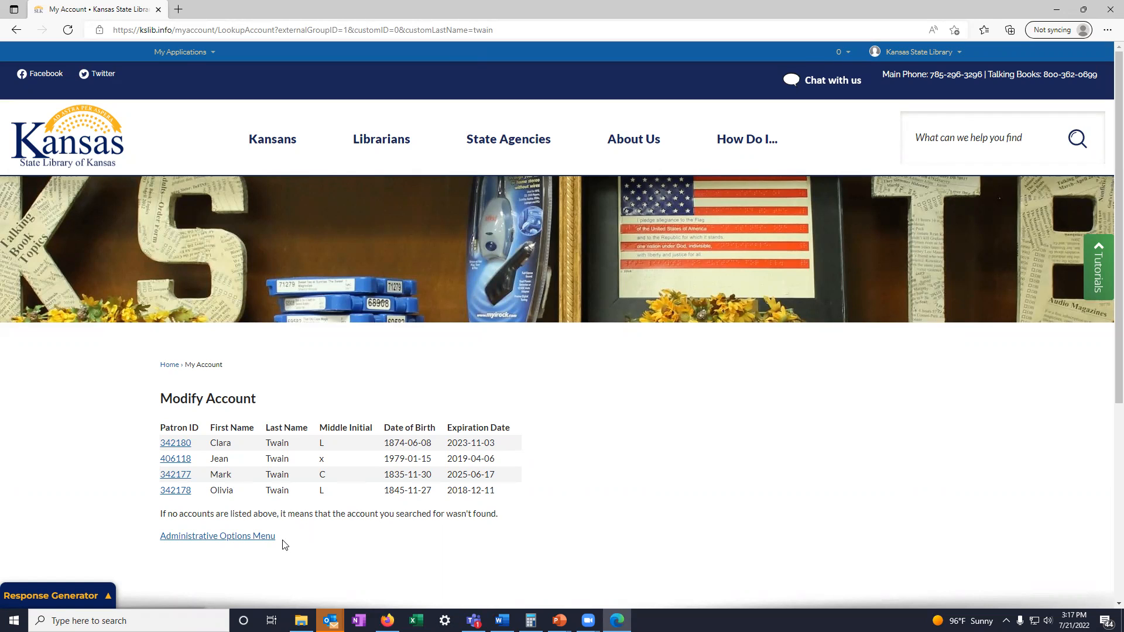
# - Open the new-account form from the administrative options and enter the patron's first name, last name and middle initial
pyautogui.click(235, 537)
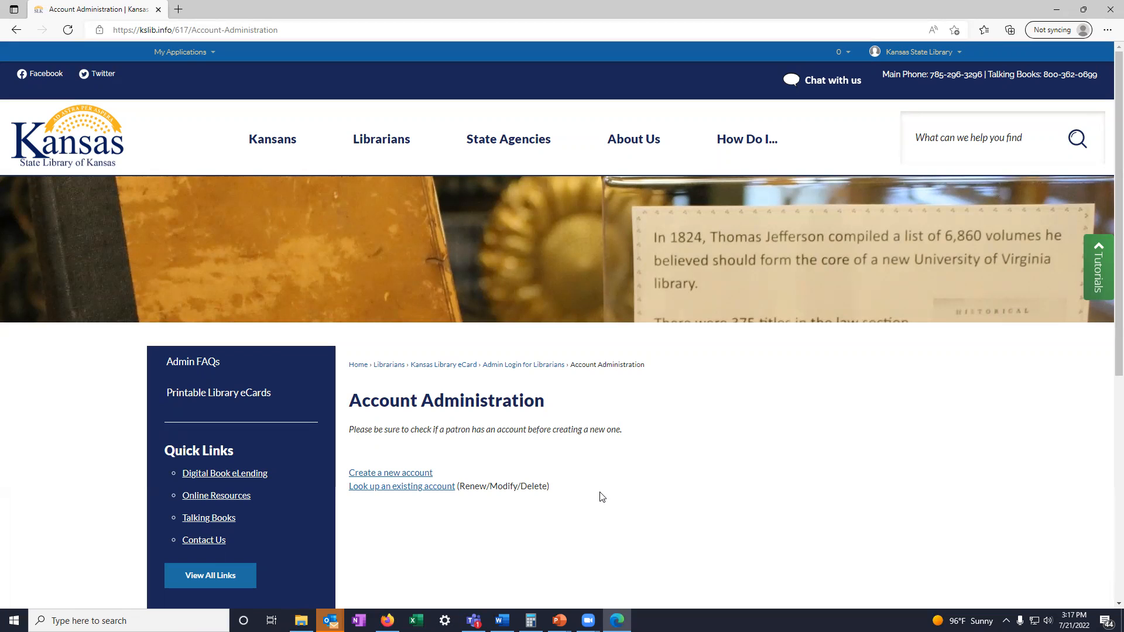
pyautogui.click(398, 475)
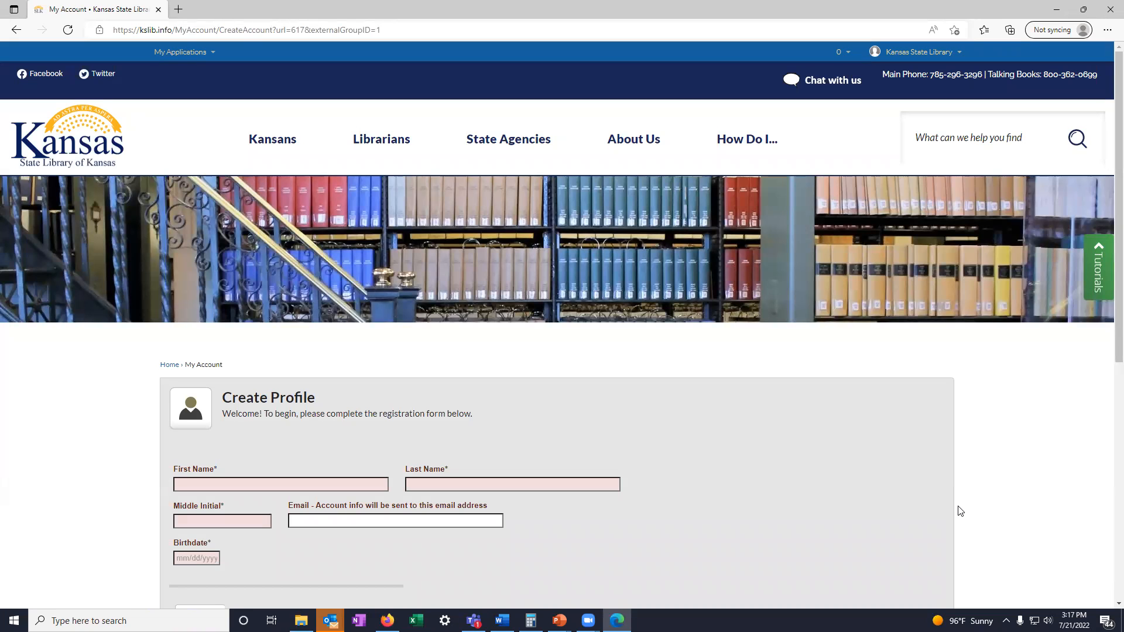
pyautogui.scroll(-1, 960, 511)
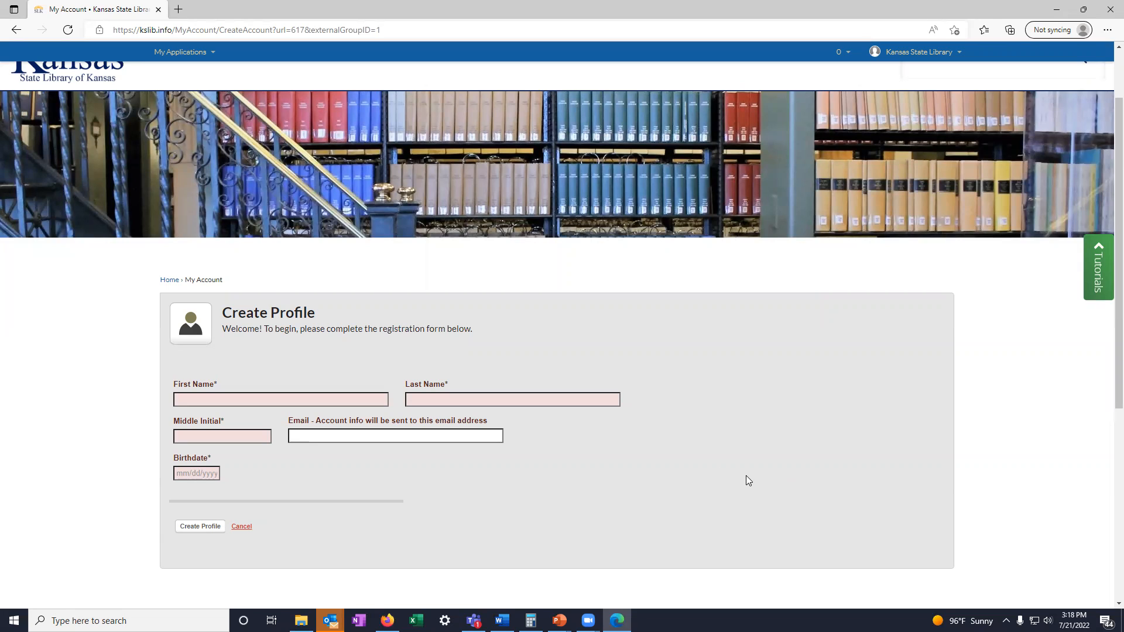
pyautogui.hotkey('alt', 'Tab')
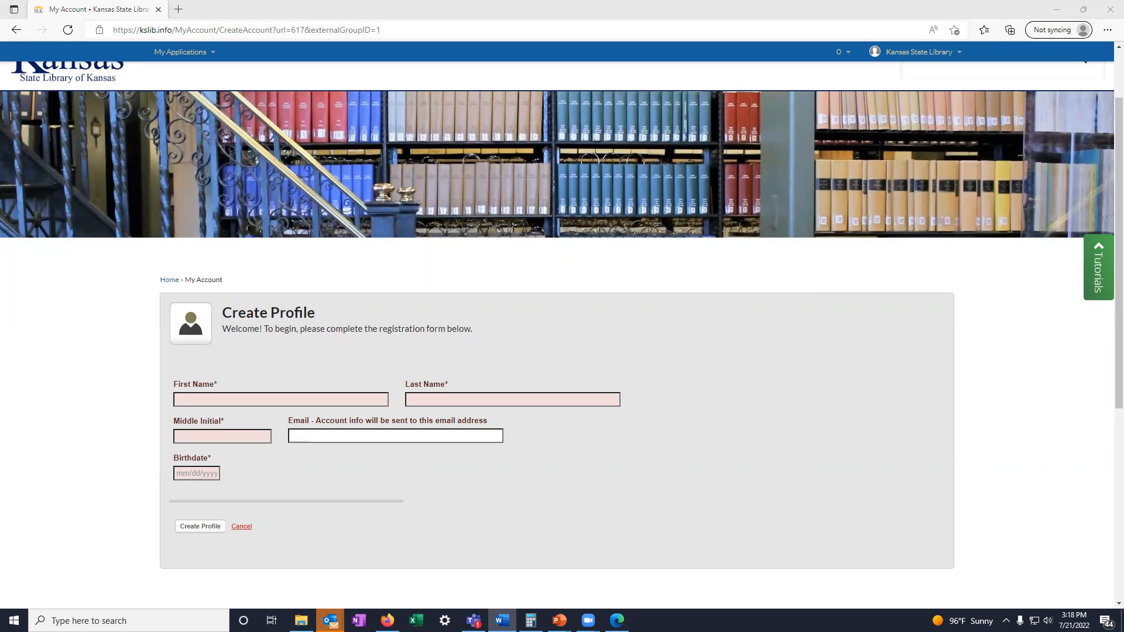
pyautogui.click(354, 401)
pyautogui.write('John')
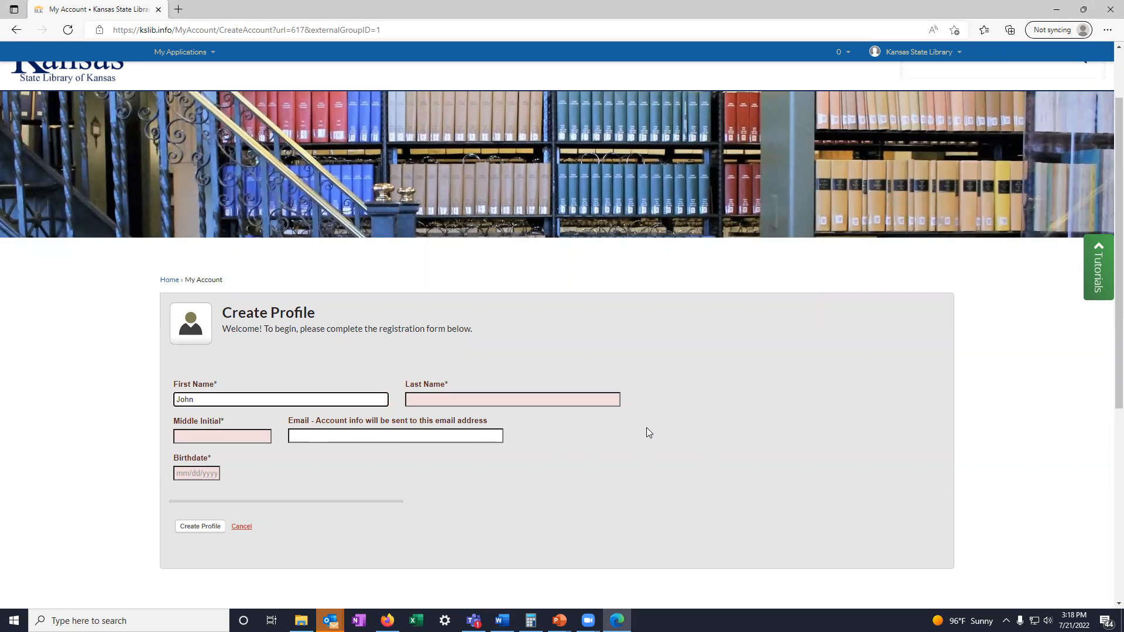
pyautogui.press('Tab')
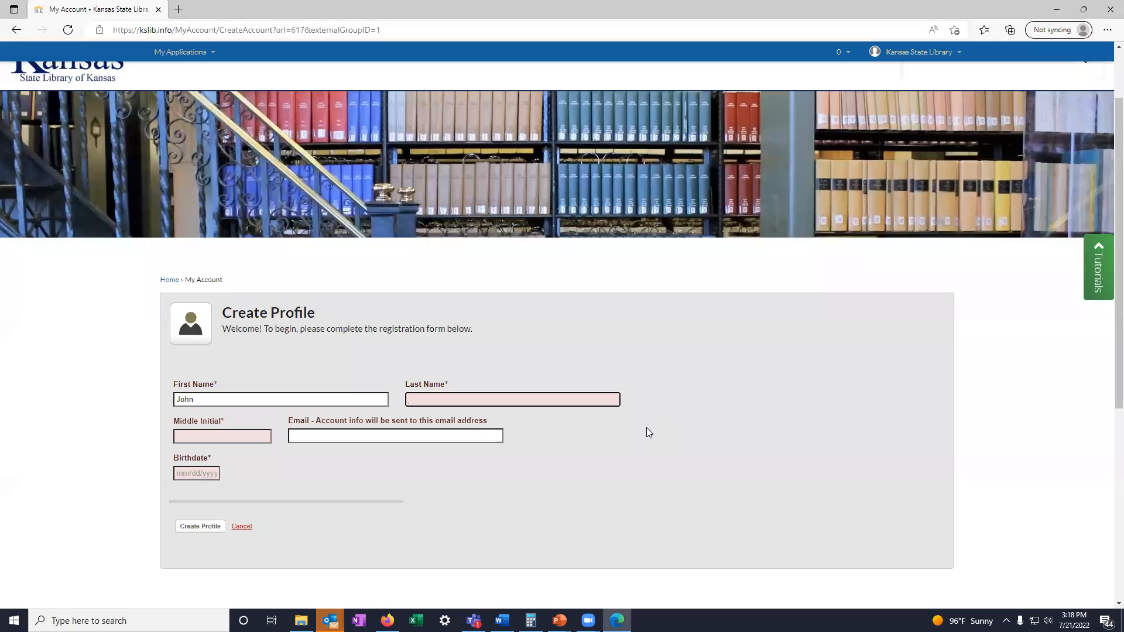
pyautogui.write('Brown')
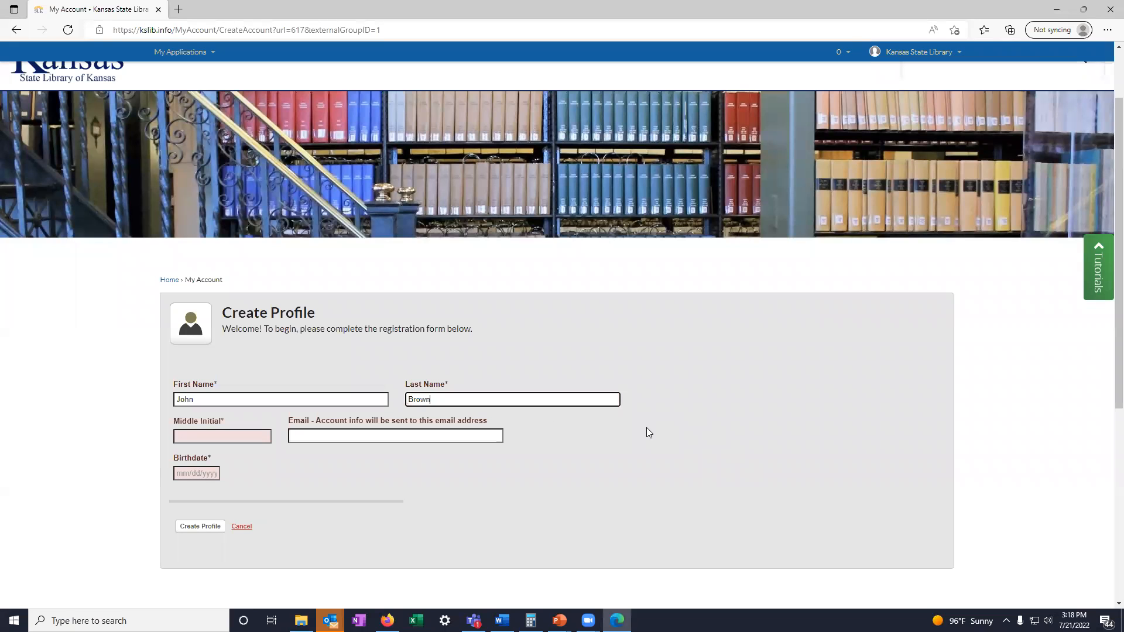
pyautogui.press('Tab')
pyautogui.write('x')
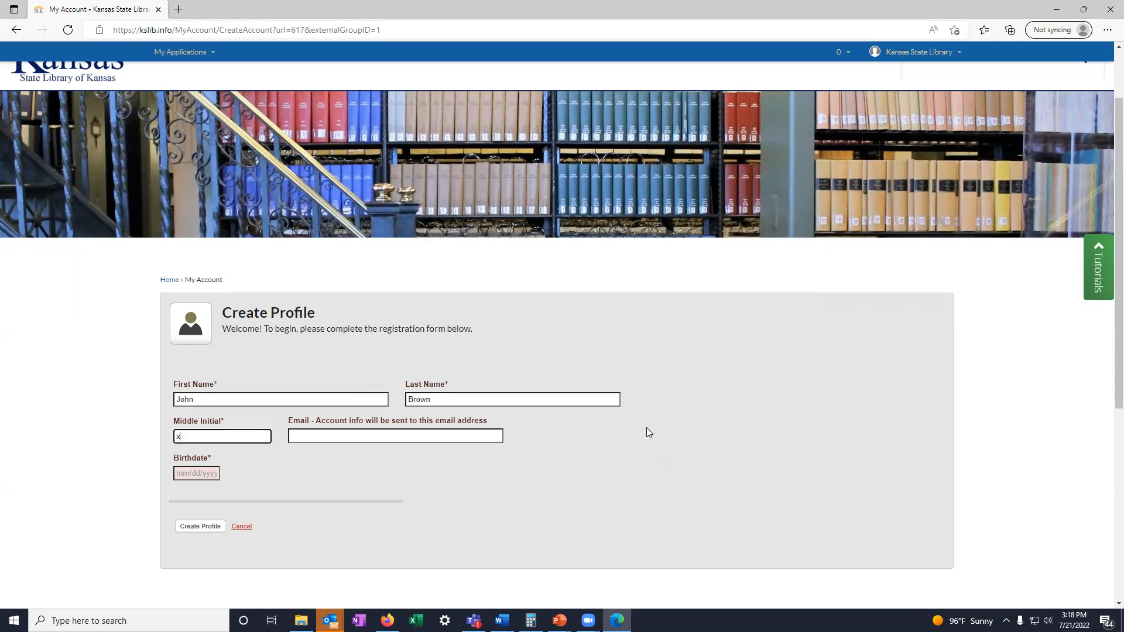
pyautogui.press('Tab')
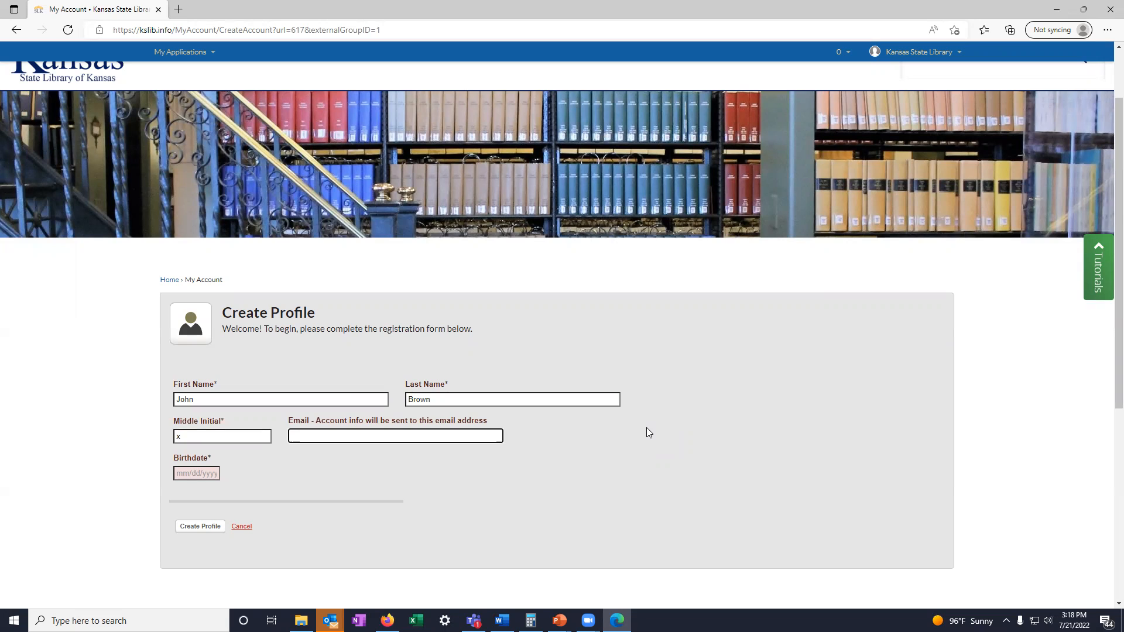
pyautogui.press('Return')
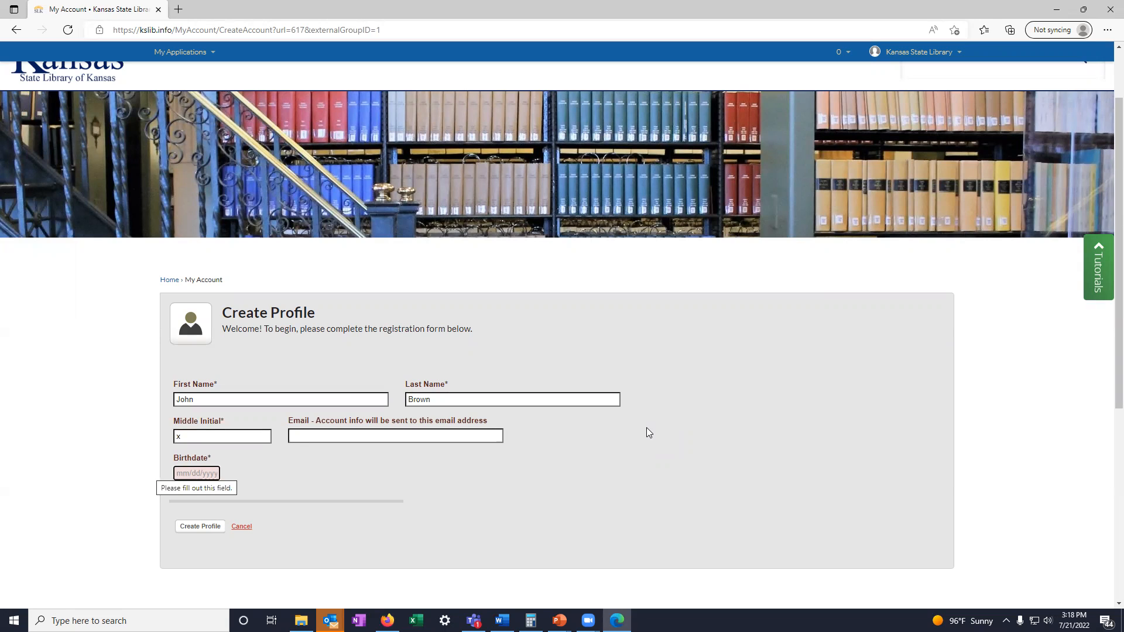
# - Enter the patron's birthdate in mm/dd/yyyy format and create the profile
pyautogui.write('05/091800')
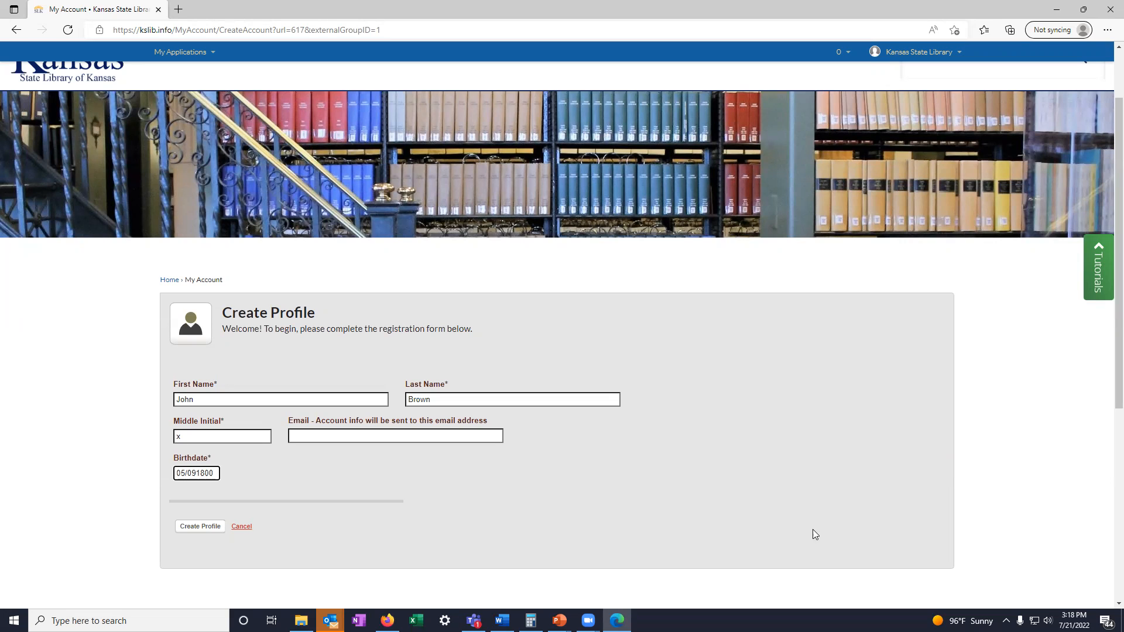
pyautogui.click(217, 529)
pyautogui.scroll(2, 255, 425)
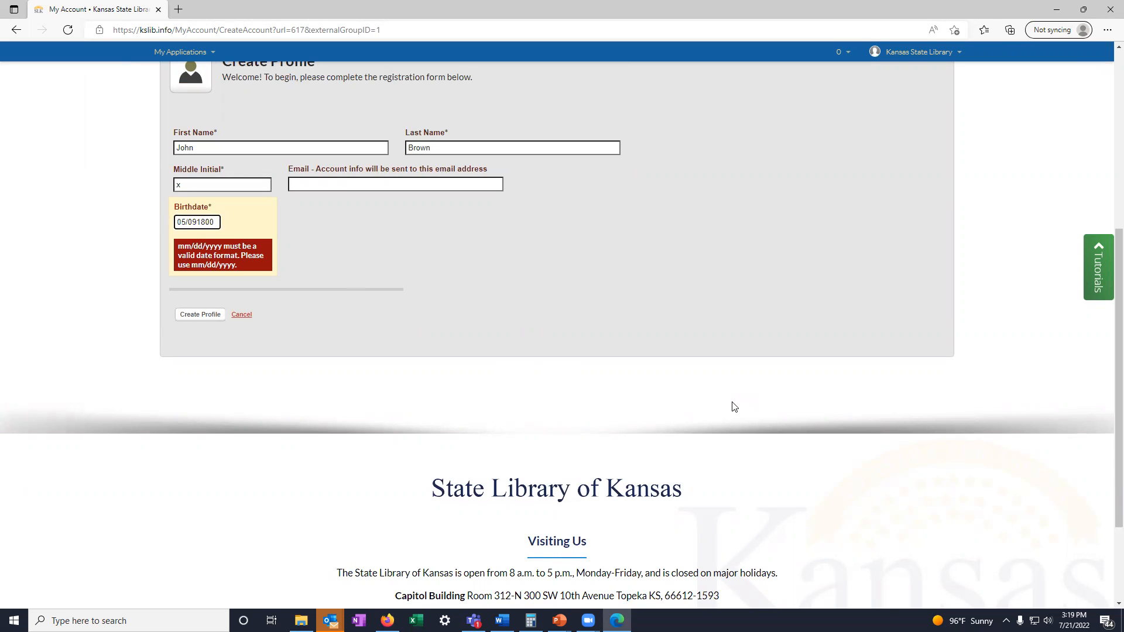
pyautogui.write('/')
pyautogui.scroll(3, 269, 374)
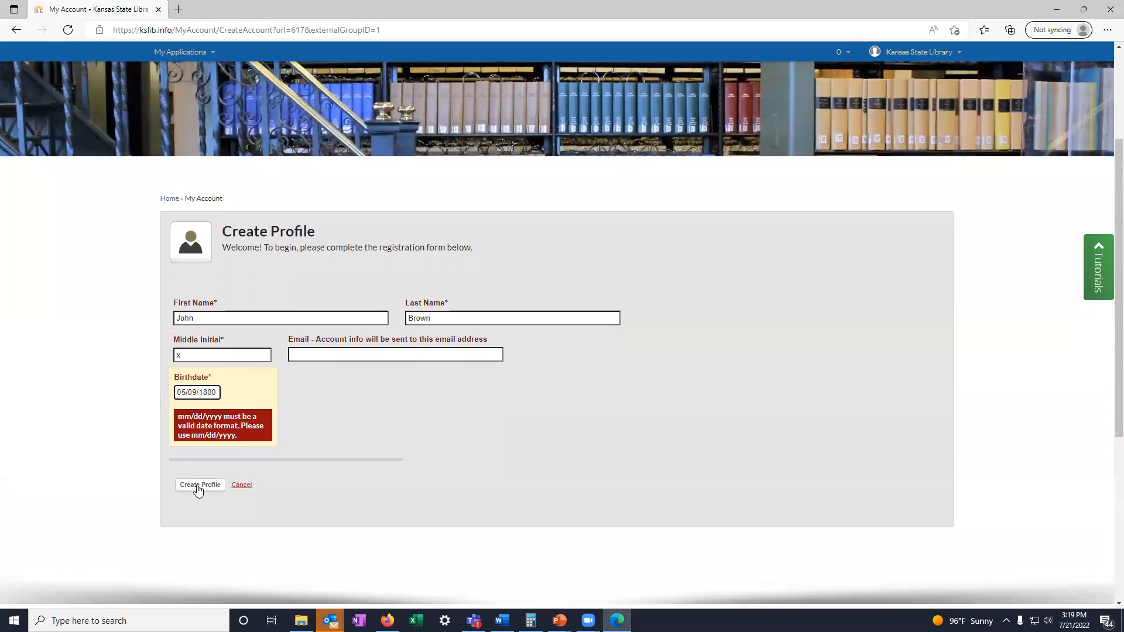
pyautogui.click(198, 486)
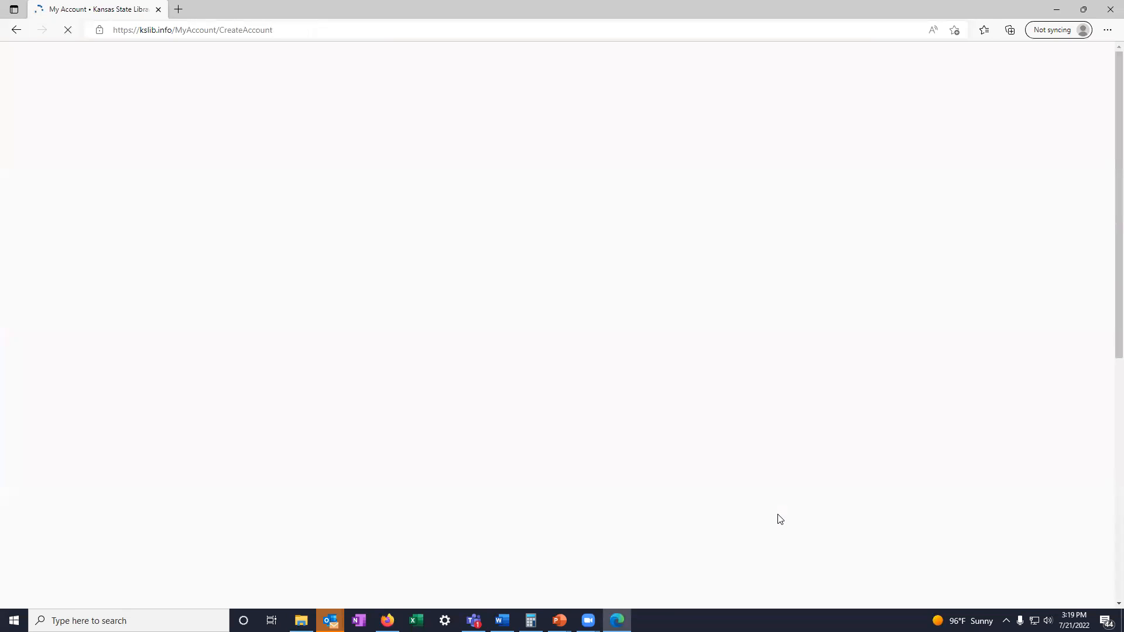
pyautogui.scroll(-4, 588, 500)
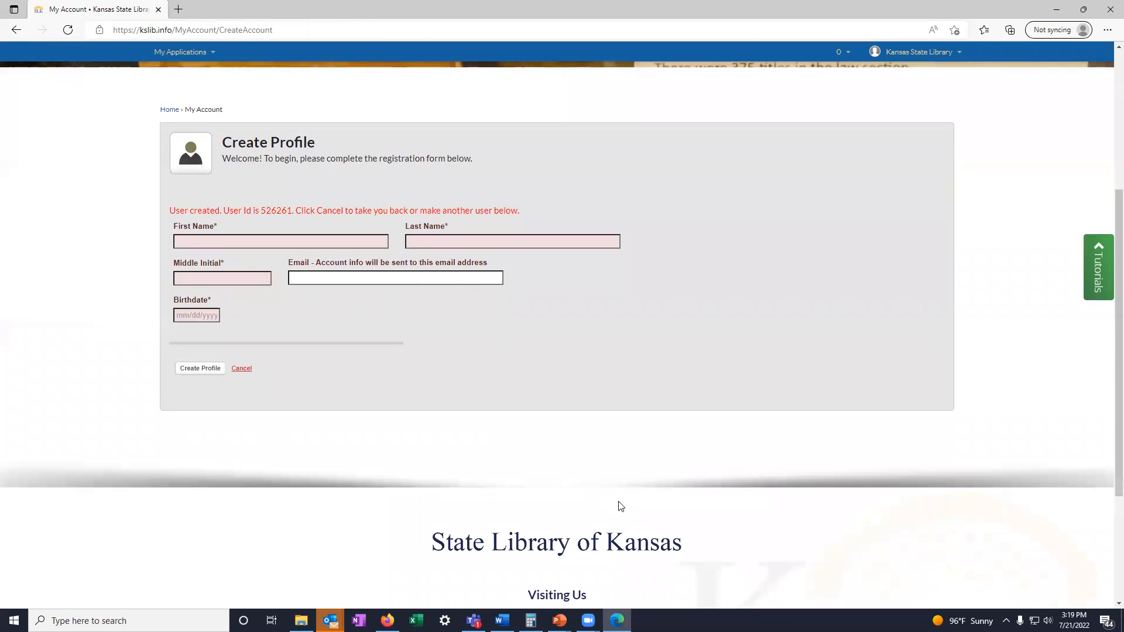